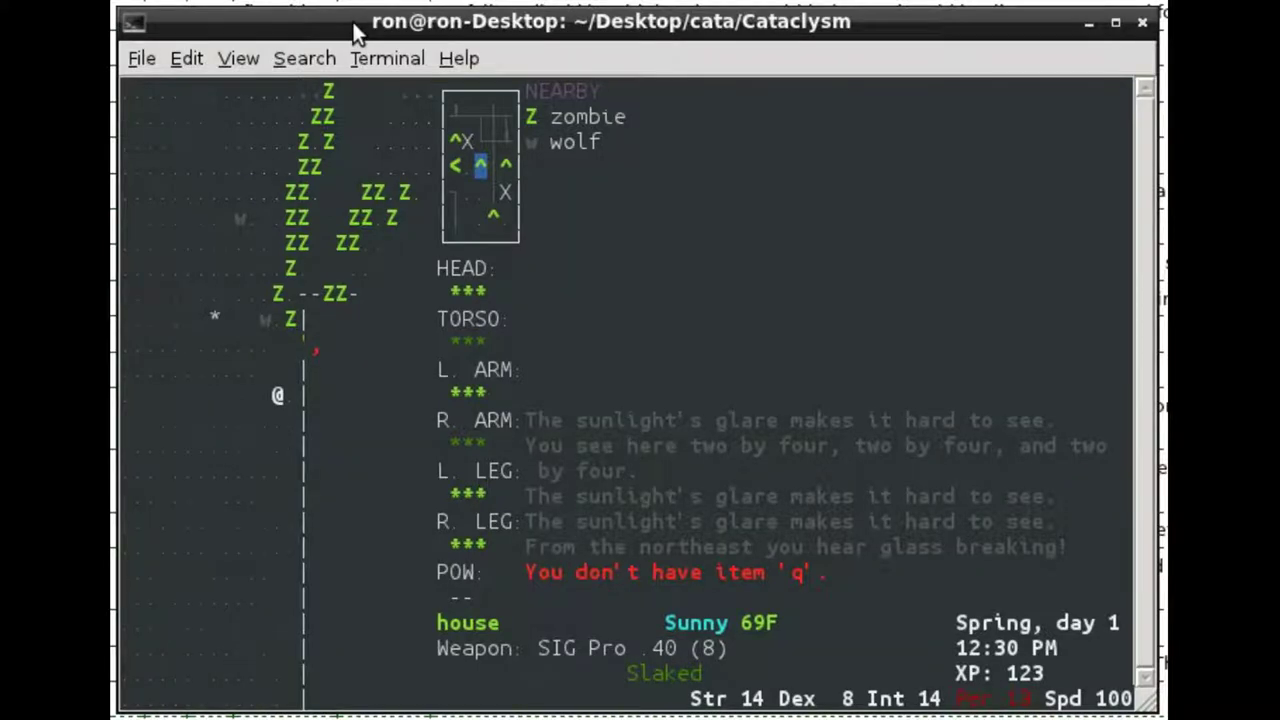
- Look through the inventory and light a molotov cocktail
key(i)
key(greater)
key(Escape)
key(a)
key(shift+q)
- Throw the lit molotov cocktail at the closest zombie just north, beside the house wall
key(t)
key(greater)
key(m)
key(greater)
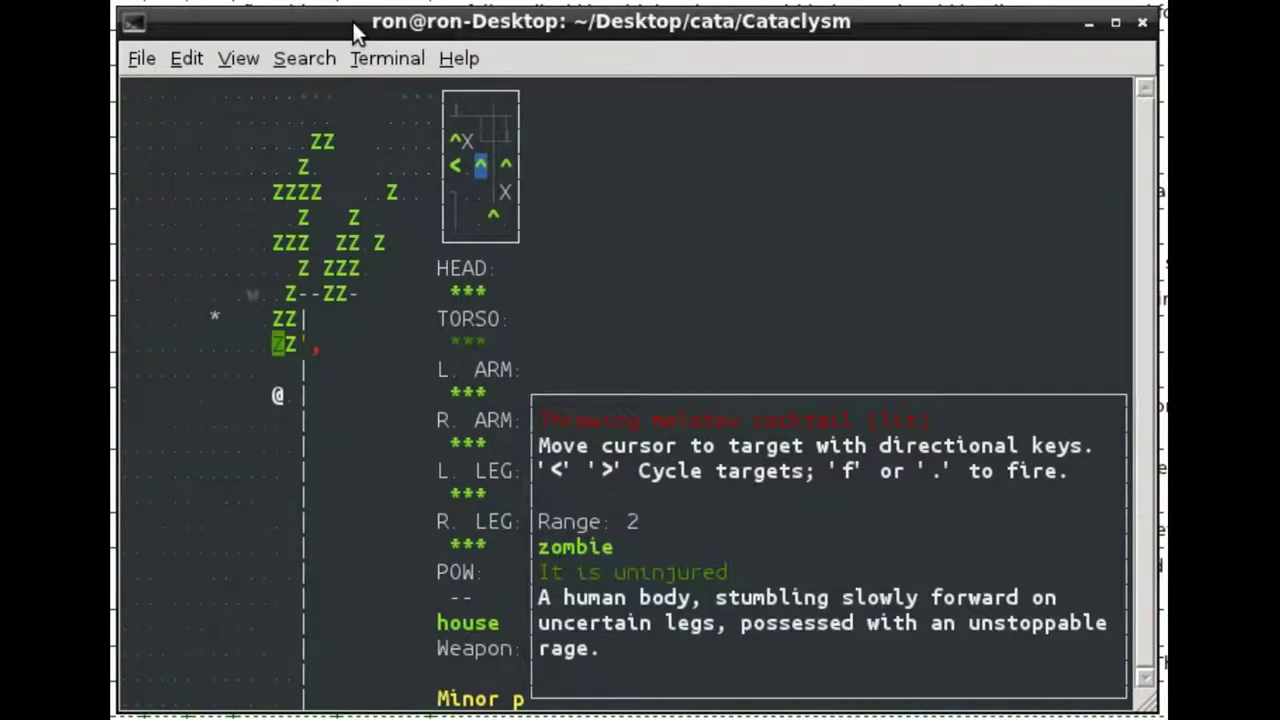
key(f)
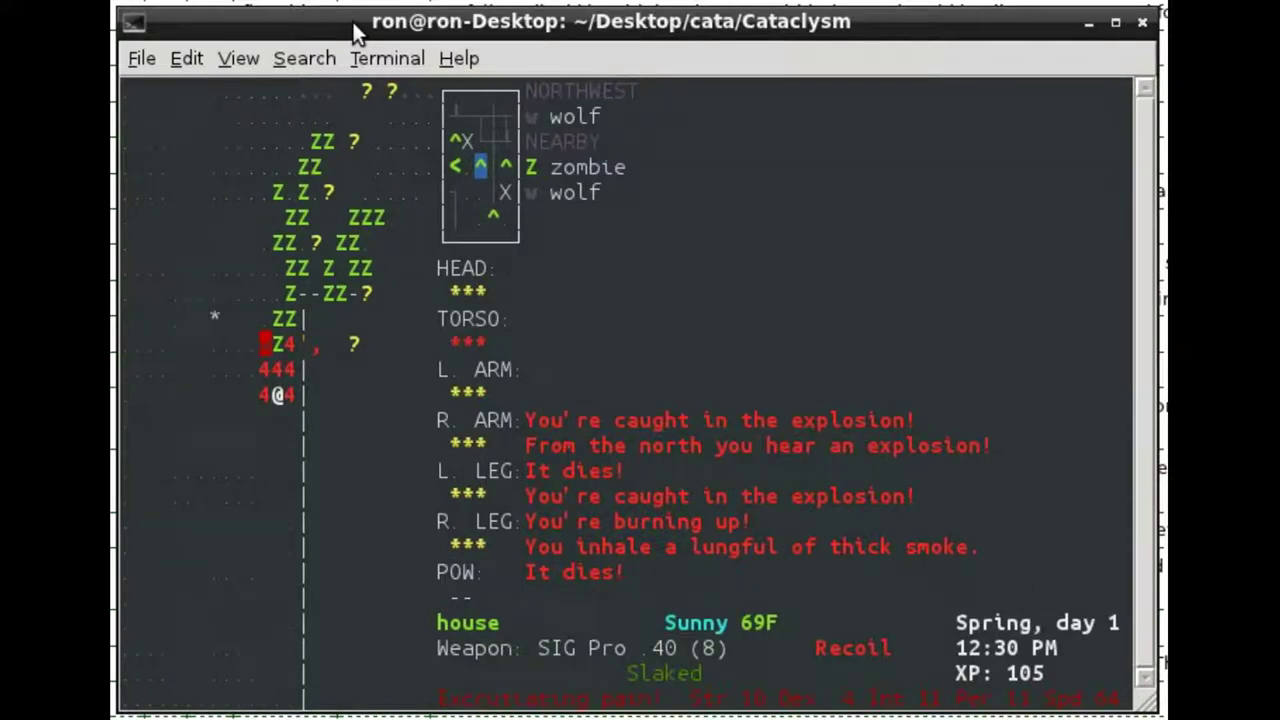
- Retreat south along the house wall away from the fire and shoot a pursuing zombie with the SIG Pro .40
key(j)
key(n)
key(b)
key(j)
key(n)
key(j)
key(j)
key(j)
key(j)
key(h)
key(f)
key(f)
- Flee south past the house corner and run east along the house's south wall, away from the zombies
key(j)
key(j)
key(j)
key(b)
key(b)
key(n)
key(n)
key(l)
key(l)
key(l)
key(l)
key(l)
key(l)
key(l)
key(l)
key(l)
key(l)
key(l)
key(l)
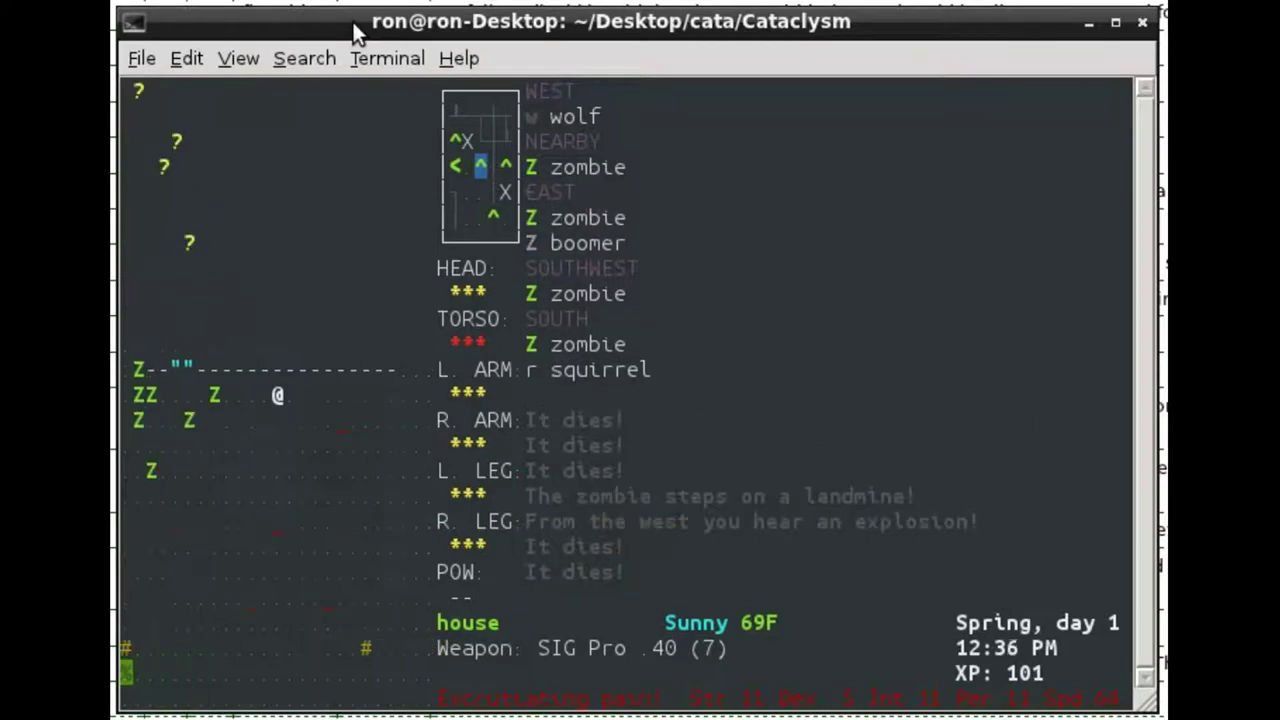
key(l)
key(l)
key(l)
key(l)
key(l)
key(l)
key(l)
key(l)
key(l)
key(l)
- Turn north past the end of the house wall and light another molotov cocktail
key(k)
key(k)
key(k)
key(a)
key(greater)
key(shift+q)
- Aim the lit molotov cocktail to the south and throw it at the pursuing zombies
key(t)
key(greater)
key(m)
key(j)
key(j)
key(j)
key(f)
- Move north, wait a turn, and shoot at a different zombie by cycling the SIG Pro .40's target
key(k)
key(k)
key(k)
key(k)
key(period)
key(f)
key(greater)
key(f)
- Run east away from the horde and shoot the nearest zombie with the SIG Pro .40
key(l)
key(l)
key(l)
key(l)
key(l)
key(l)
key(f)
key(f)
- Consume methamphetamine from the inventory and run northeast, turning northwest to get away from the zombies
key(E)
key(greater)
key(less)
key(y)
key(u)
key(u)
key(y)
key(y)
key(y)
key(y)
- Check the map, morale and character status, and smoke methamphetamine from the consumable items
key(m)
key(Escape)
key(v)
key(Escape)
key(@)
key(Escape)
key(E)
key(greater)
key(less)
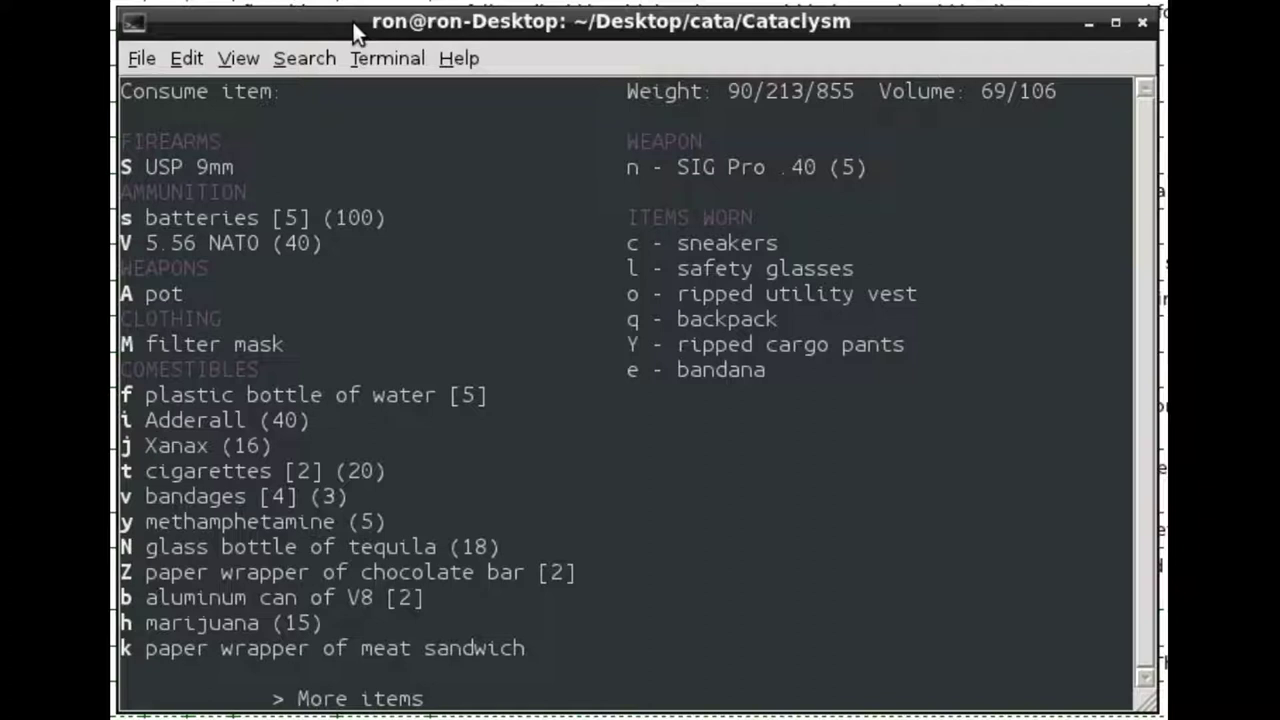
key(greater)
key(less)
key(y)
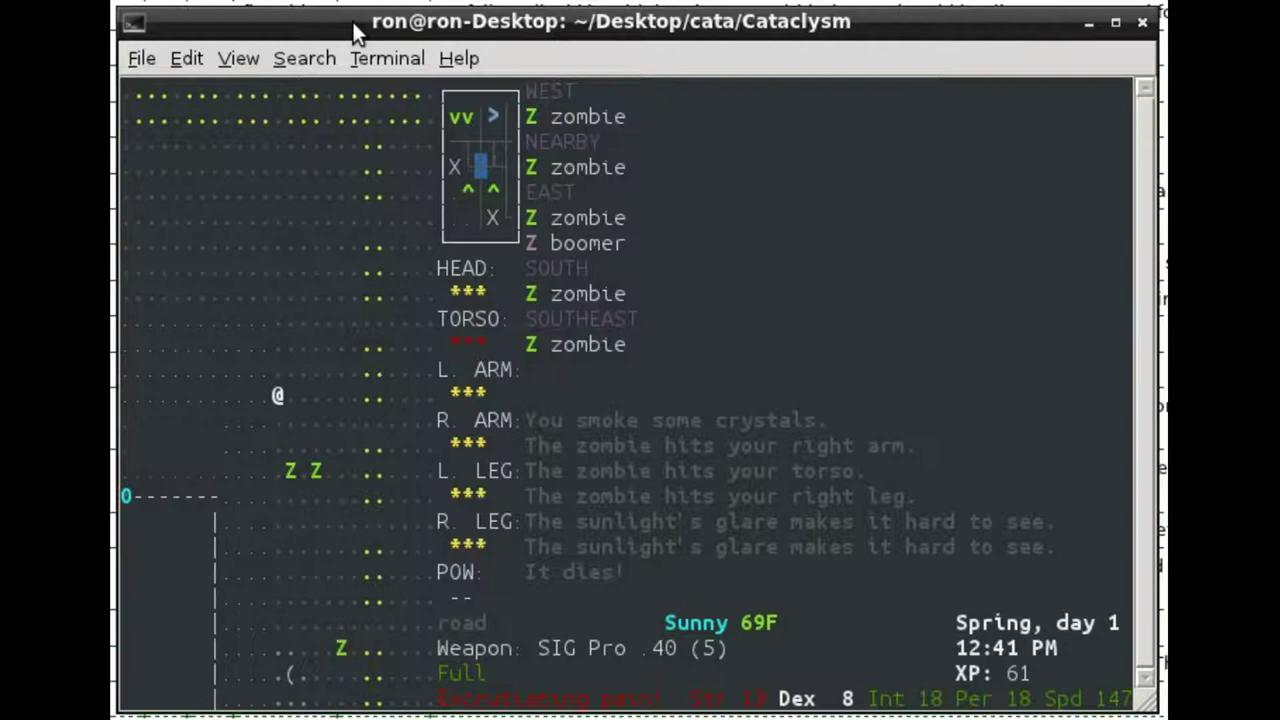
- Check the consumables and the full inventory, and run north and northeast along the road away from the zombies
key(E)
key(Escape)
key(i)
key(>)
key(Escape)
key(u)
key(u)
key(k)
key(u)
key(k)
key(k)
key(u)
key(u)
- Examine the overmap to the north and west of the current position
key(&)
key(Escape)
key(m)
key(Up)
key(Up)
key(Left)
key(Left)
key(Left)
key(Left)
key(Escape)
- Run northwest along the road and continue west, away from the zombies
key(y)
key(y)
key(y)
key(y)
key(y)
key(y)
key(h)
key(h)
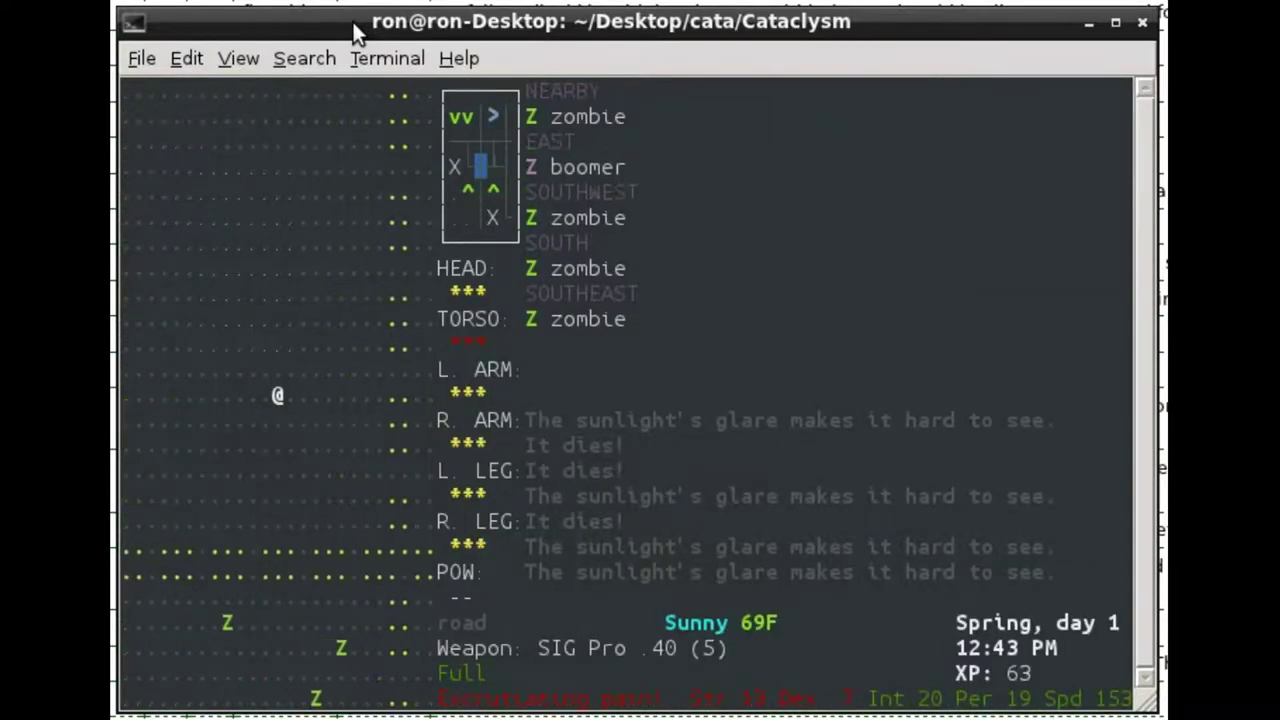
- Keep running west across the road to gain distance from the pursuing zombies
key(h)
key(h)
key(h)
key(h)
key(h)
key(h)
key(h)
key(h)
key(h)
key(h)
key(h)
key(h)
key(h)
key(h)
key(h)
key(h)
key(h)
key(h)
key(h)
key(h)
key(h)
key(h)
- Examine the overmap to the west and northwest for a place to head for
key(m)
key(h)
key(h)
key(y)
key(n)
key(Escape)
- Run further west away from the horde and pause for two turns on the road
key(h)
key(h)
key(h)
key(h)
key(h)
key(h)
key(h)
key(h)
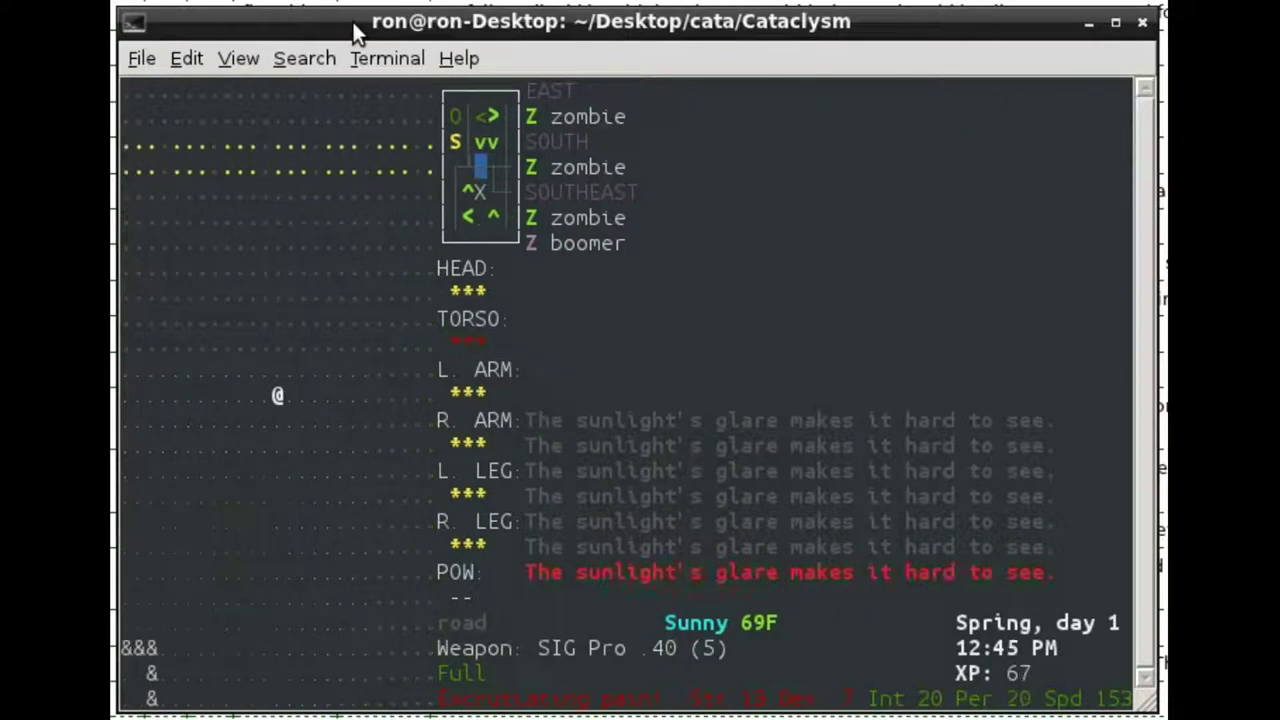
key(period)
key(period)
- Look through the usable items for healing supplies and bandage the torso
key(a)
key(greater)
key(less)
key(greater)
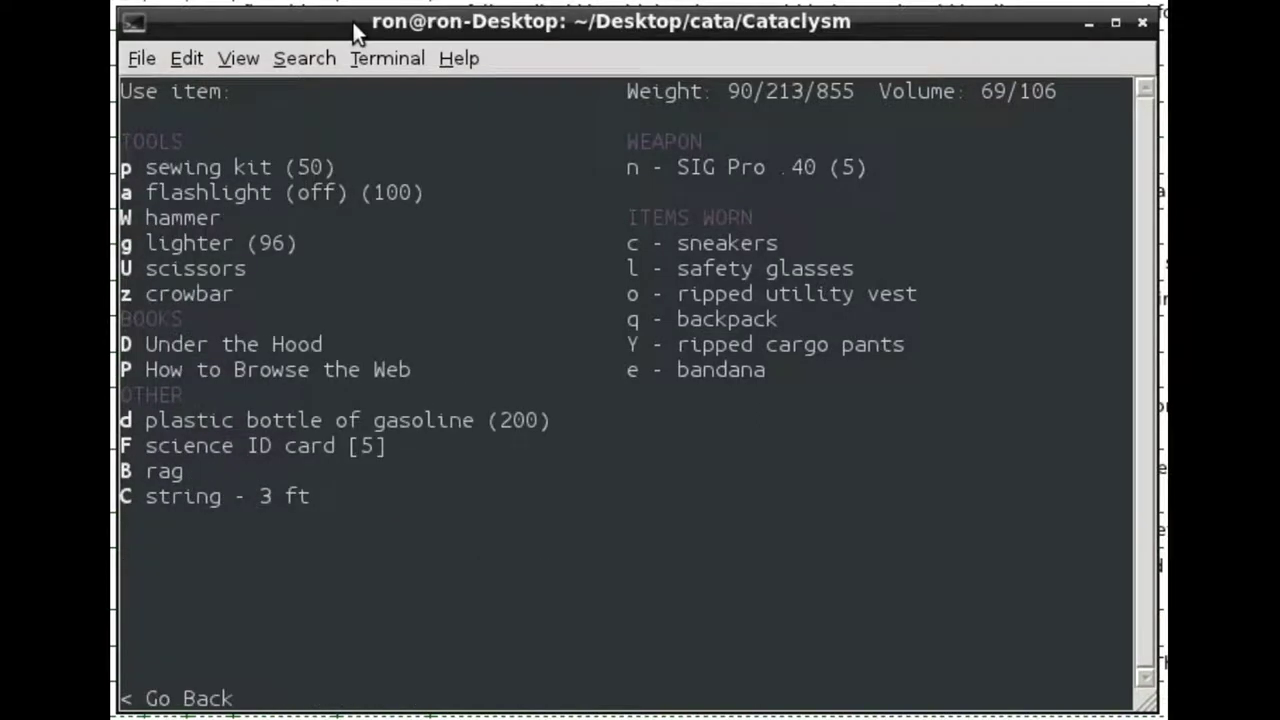
key(less)
key(v)
key(2)
- Apply more bandages to the torso, checking the remaining usable items in between
key(a)
key(v)
key(2)
key(a)
key(b)
key(2)
key(a)
key(greater)
key(less)
key(a)
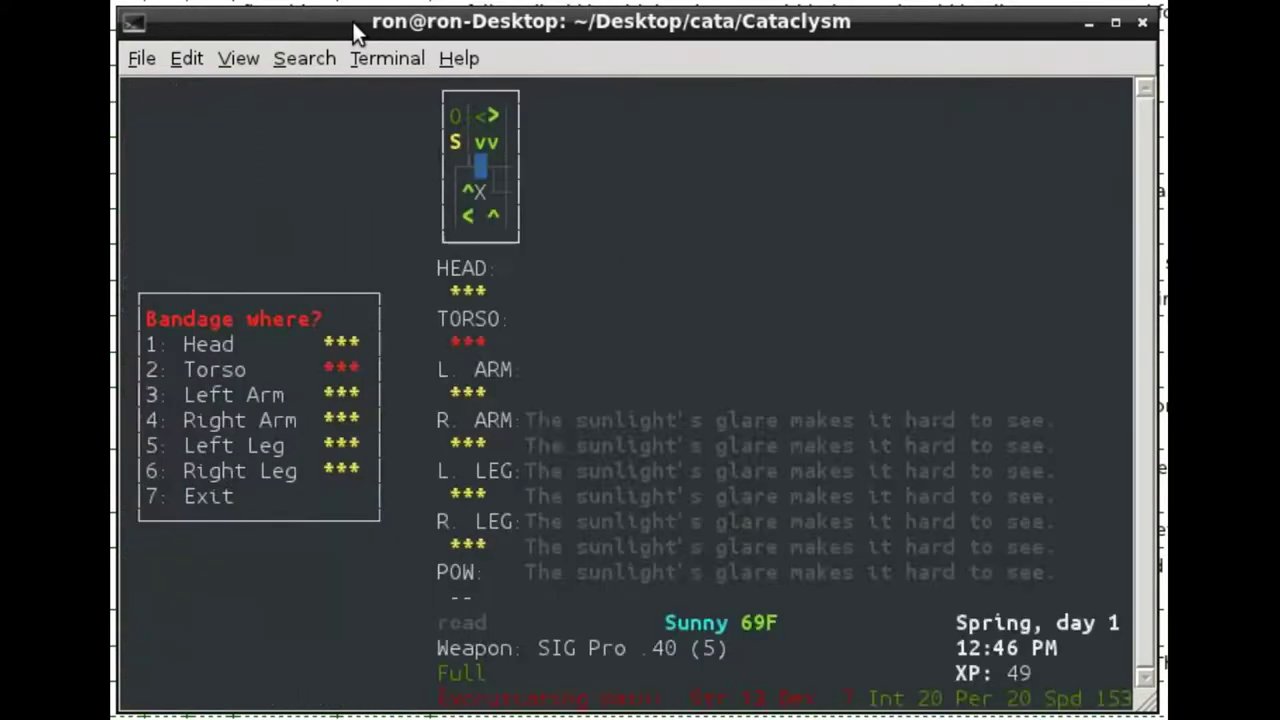
key(2)
key(a)
key(a)
key(2)
key(a)
key(b)
key(2)
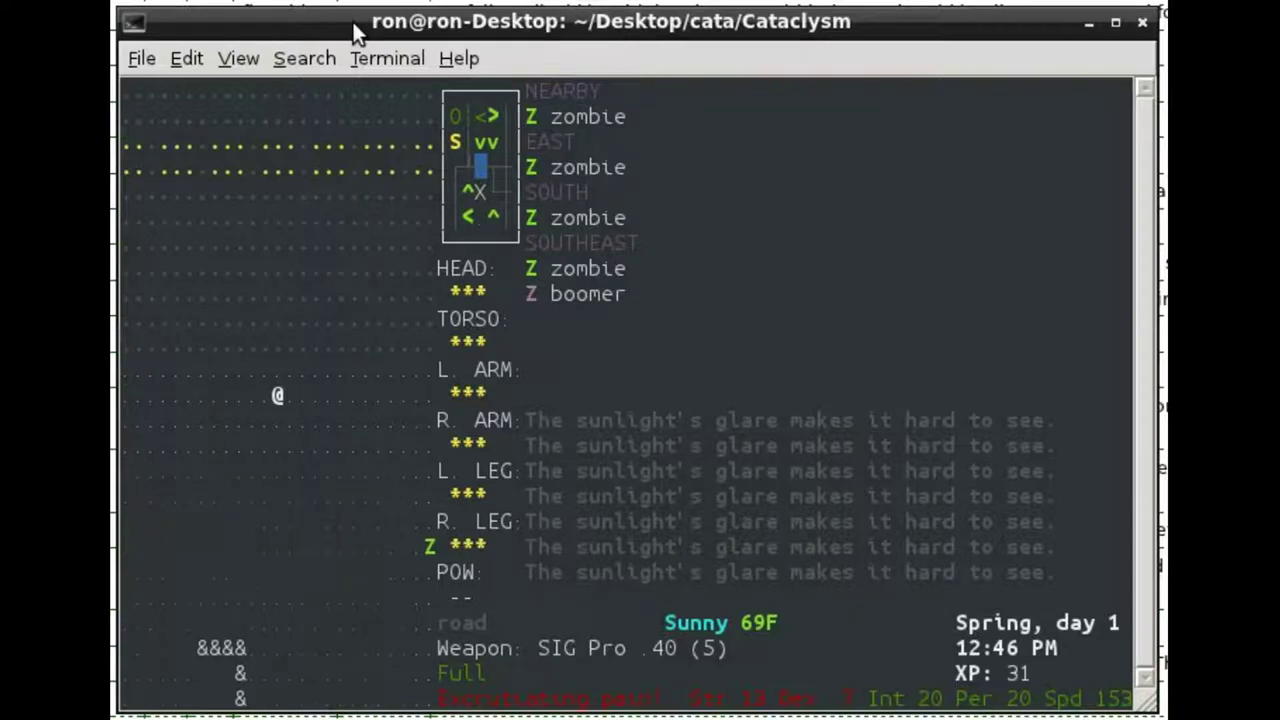
- Run northwest and north across the road to the building's door, waiting a few turns on the way
key(y)
key(y)
key(y)
key(y)
key(k)
key(k)
key(k)
key(k)
key(k)
key(period)
key(period)
key(period)
key(period)
key(k)
key(k)
key(k)
- Smash through the locked door to the north and enter the building
key(s)
key(k)
key(s)
key(k)
key(k)
key(k)
key(k)
key(k)
key(y)
key(k)
- Run back out of the building and south to the road
key(n)
key(n)
key(j)
key(j)
key(j)
key(j)
key(j)
key(b)
key(h)
key(h)
key(j)
key(j)
key(j)
key(j)
key(j)
key(j)
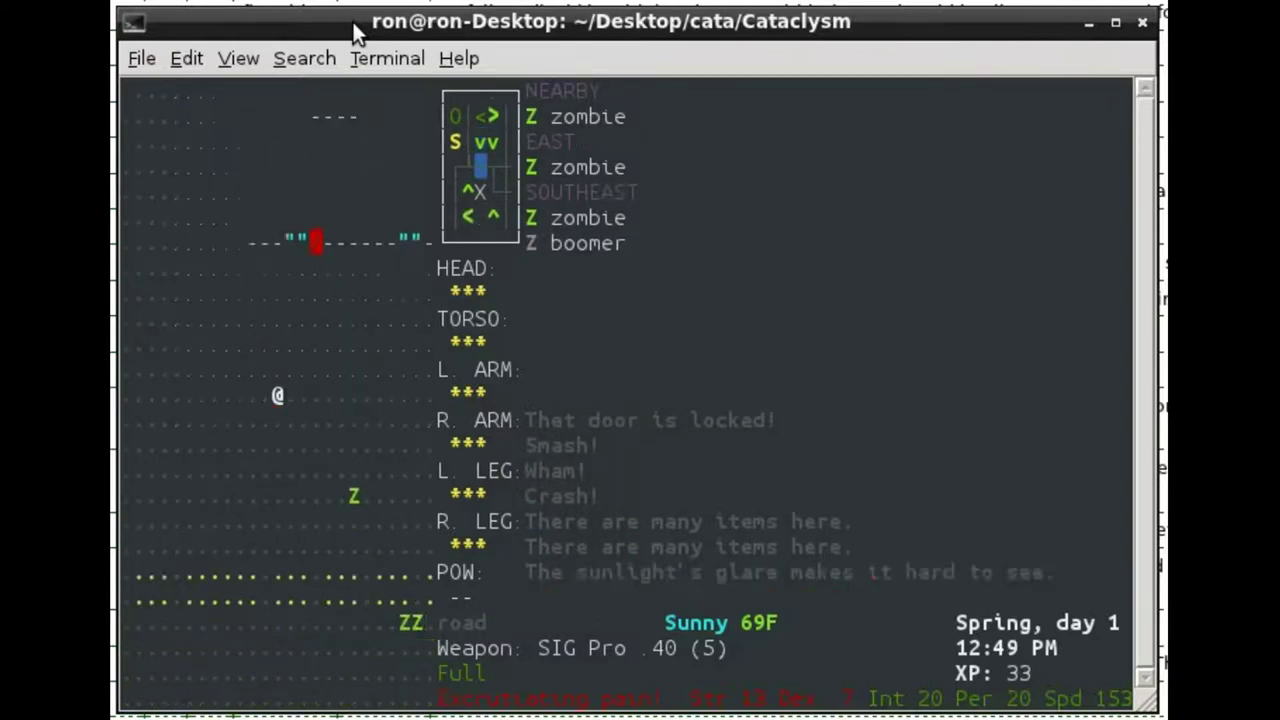
- Run south from the building and across the road
key(j)
key(j)
key(j)
key(j)
key(j)
key(j)
key(j)
key(j)
key(j)
key(j)
key(j)
key(j)
key(j)
key(j)
key(j)
key(j)
- Circle around the zombies to the northeast, east and southeast
key(u)
key(u)
key(l)
key(f)
key(l)
key(l)
key(n)
key(n)
key(n)
key(l)
key(j)
- Cycle through the targets and fire the SIG Pro .40 at the approaching zombies
key(>)
key(f)
key(f)
key(greater)
key(f)
- Run several tiles north and double back south to manoeuvre around the horde
key(k)
key(k)
key(k)
key(k)
key(k)
key(k)
key(k)
key(j)
key(j)
key(j)
key(j)
key(j)
key(j)
key(j)
key(j)
- Run north over the road's centre line, turning off safe mode on the way
key(k)
key(k)
key(k)
key(k)
key(k)
key(k)
key(k)
key(k)
key(k)
key(exclam)
key(m)
key(Escape)
key(k)
key(k)
key(k)
key(k)
key(k)
key(k)
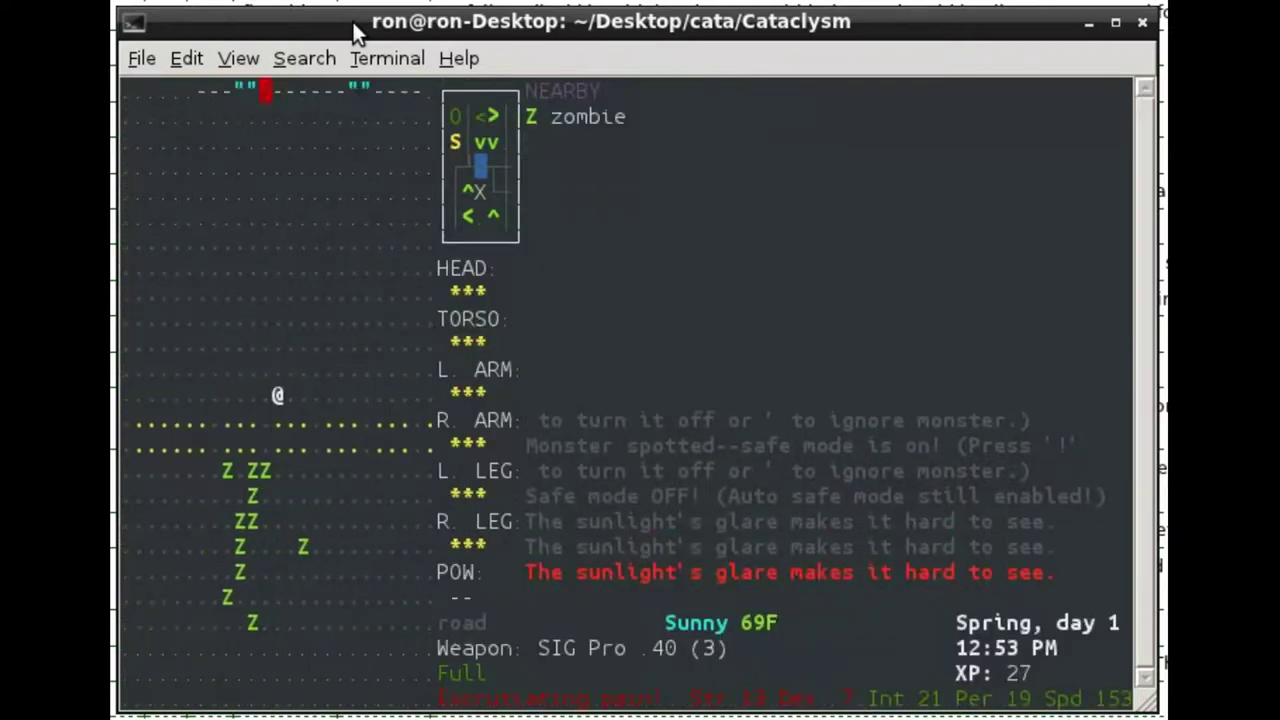
- Run north from the road through the smashed door into the house
key(k)
key(k)
key(k)
key(k)
key(k)
key(k)
key(k)
key(k)
key(k)
key(k)
key(k)
key(k)
key(k)
key(k)
key(k)
- Try to use an inventory item and reposition just inside the house
key(a)
key(k)
key(a)
key(g)
key(j)
key(k)
key(y)
- Wait a turn and shoot the zombie coming in from the south with the SIG Pro .40
key(period)
key(f)
key(f)
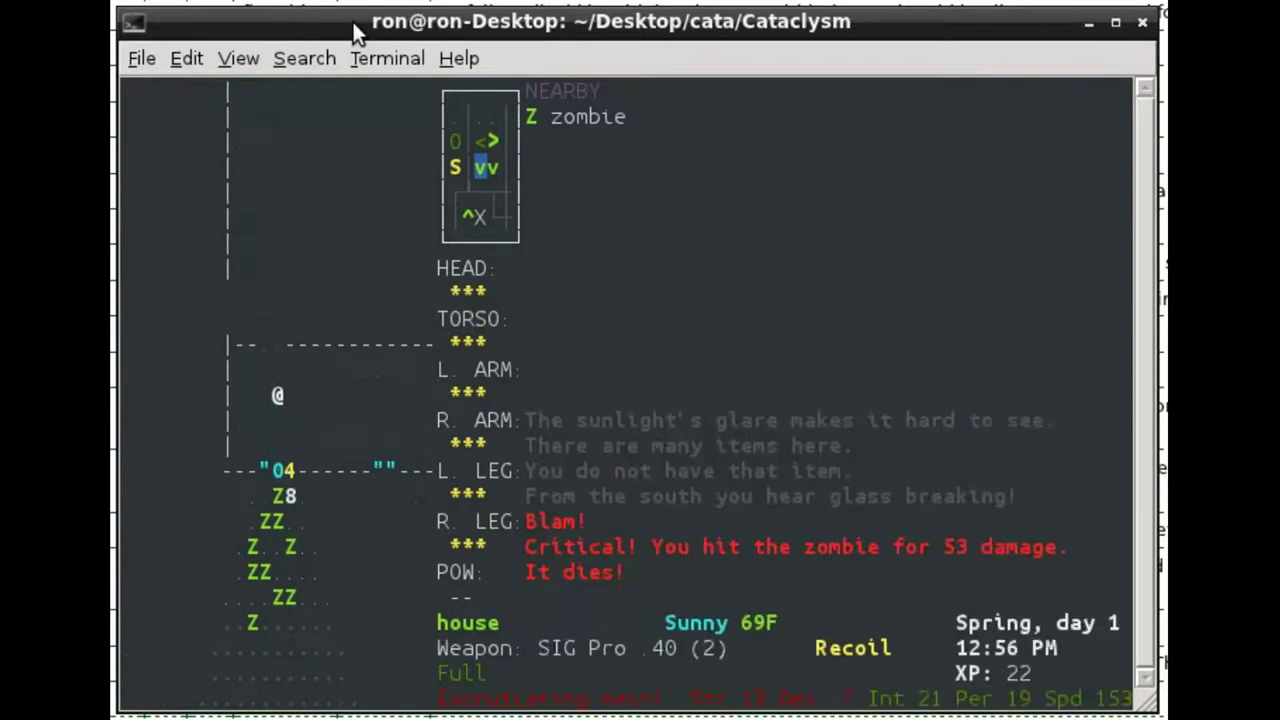
- Try to activate an item from the inventory while waiting for the zombies
key(period)
key(a)
key(space)
key(space)
key(a)
key(q)
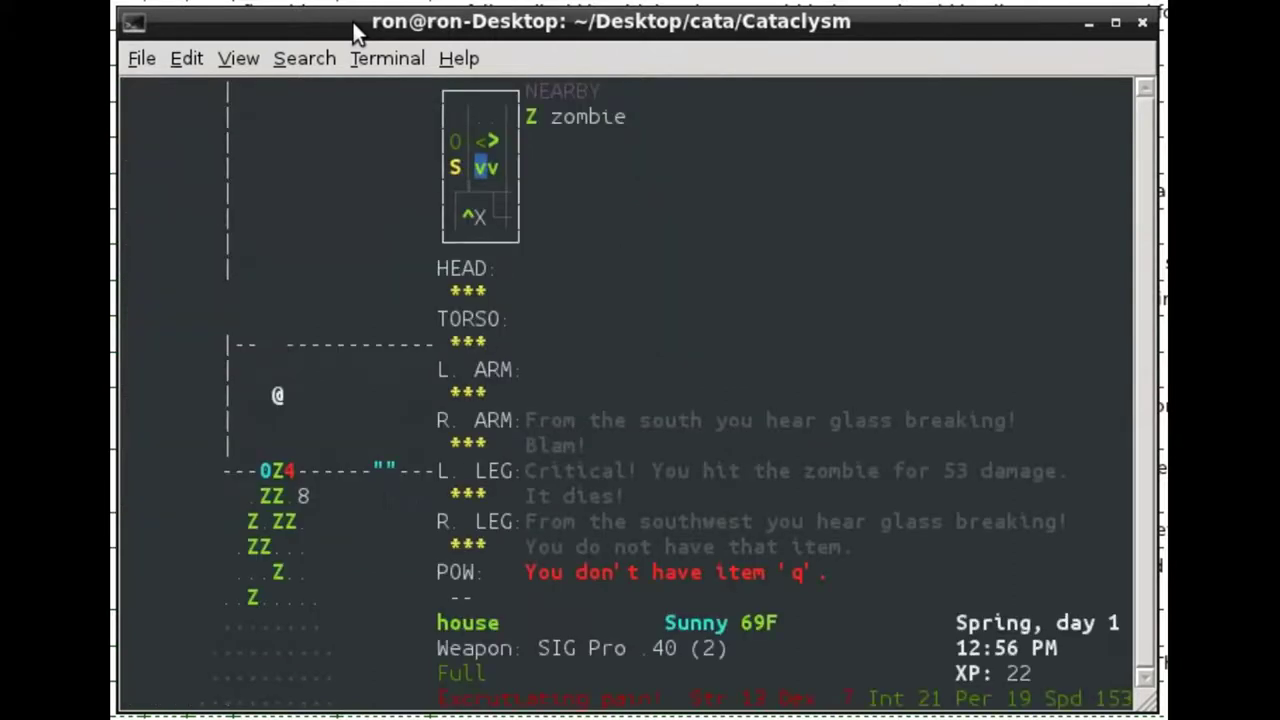
- Craft a molotov cocktail
key(&)
key(Down)
key(Down)
key(Return)
key(1)
key(k)
- Light the molotov cocktail and throw it at the zombies crowding the entrance to the south
key(a)
key(T)
key(f)
key(f)
key(t)
key(greater)
key(T)
key(h)
key(h)
key(j)
key(k)
key(f)
key(f)
- Retreat north into the next room of the house and wait a few turns away from the fire
key(k)
key(k)
key(k)
key(k)
key(h)
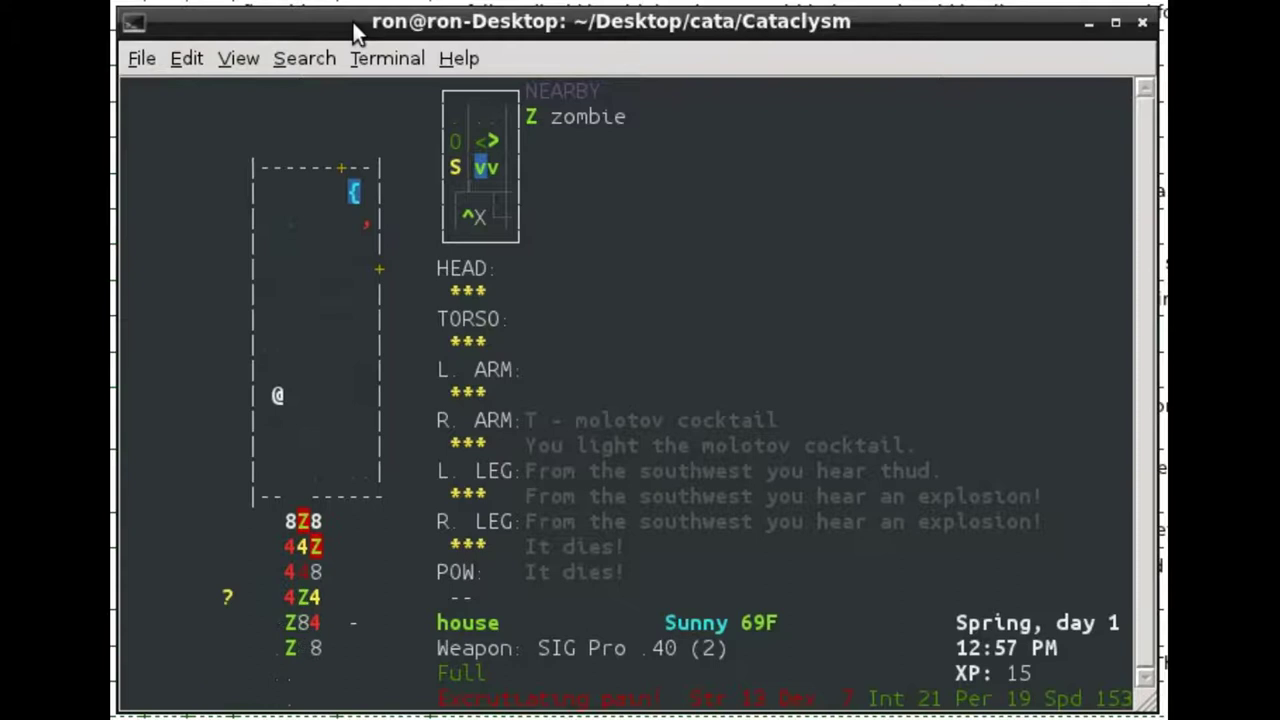
key(.)
key(.)
key(.)
key(period)
- Move east and northeast through the house to the window in its northern wall
key(u)
key(l)
key(l)
key(l)
key(l)
key(l)
key(u)
key(k)
key(k)
key(u)
key(u)
key(u)
key(u)
key(k)
key(k)
key(k)
- Smash the window in the house's north wall and sidestep to the southeast beside it
key(s)
key(k)
key(*)
key(Down)
key(Down)
key(Down)
key(Return)
key(k)
key(n)
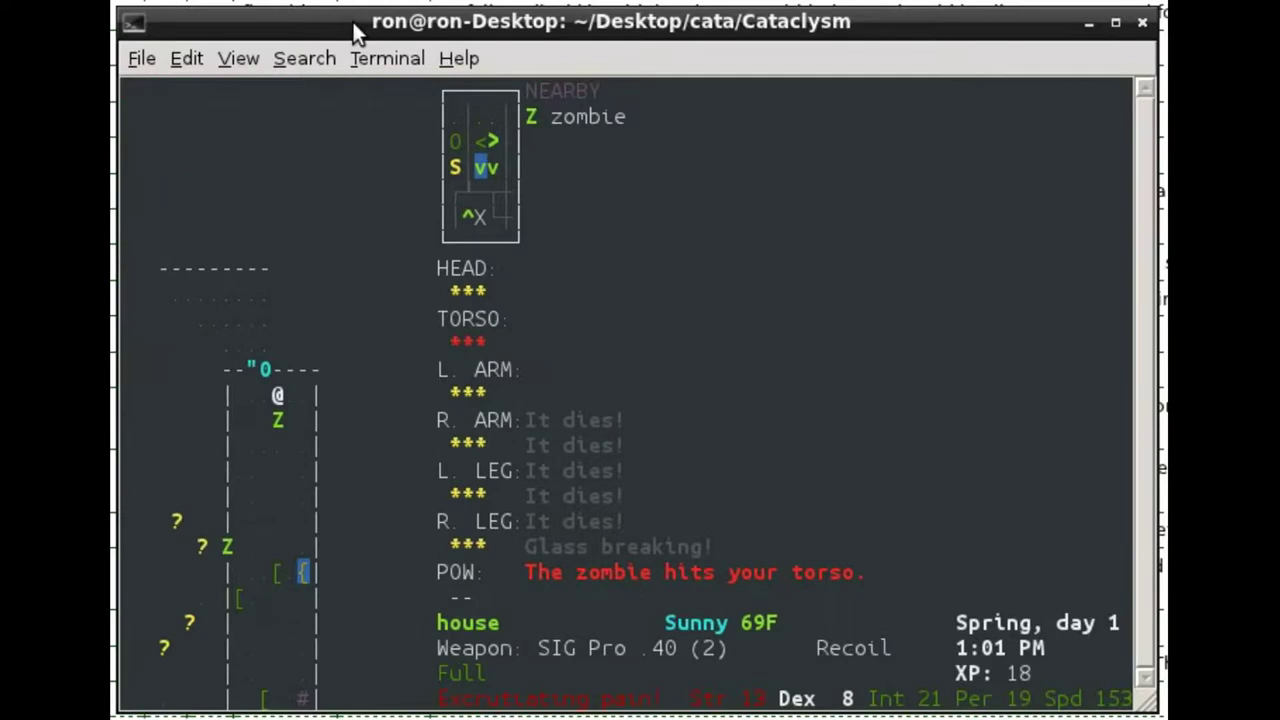
- Shoot the adjacent zombie to the south with the SIG Pro .40 and step onto its tile
key(f)
key(f)
key(j)
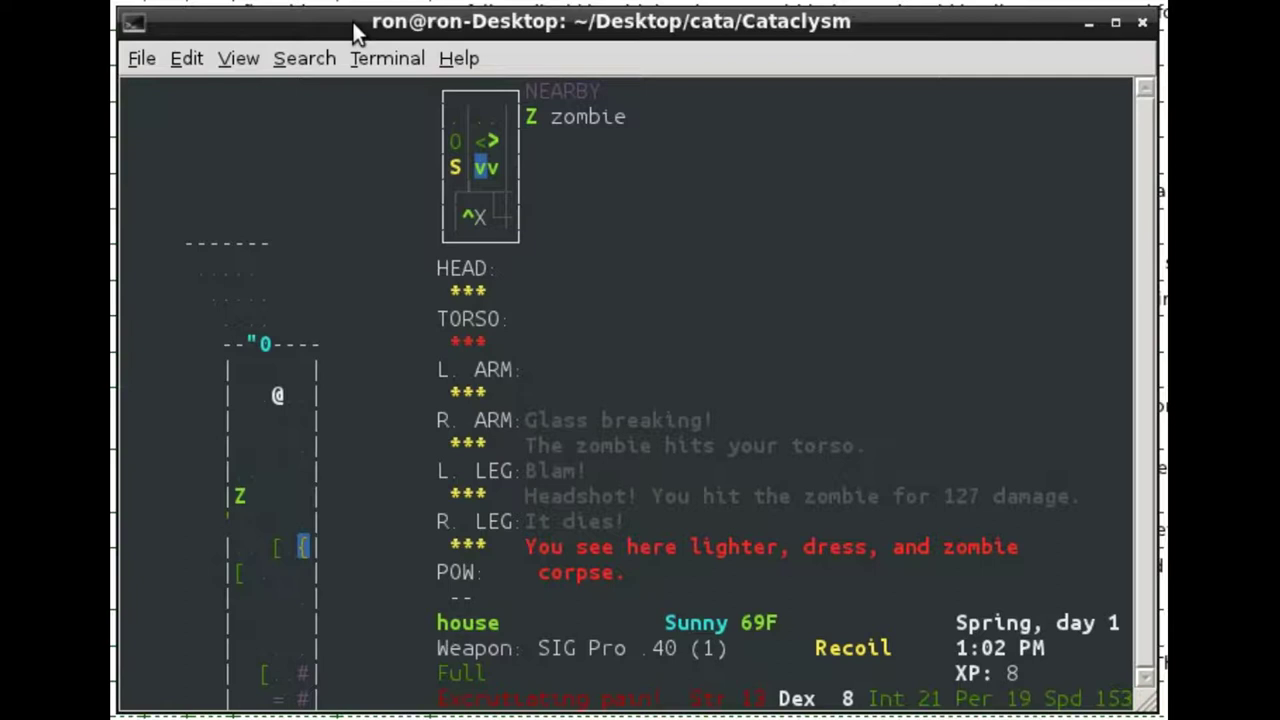
- Advance southwest, shoot the remaining injured zombie, and continue southwest through the room
key(b)
key(f)
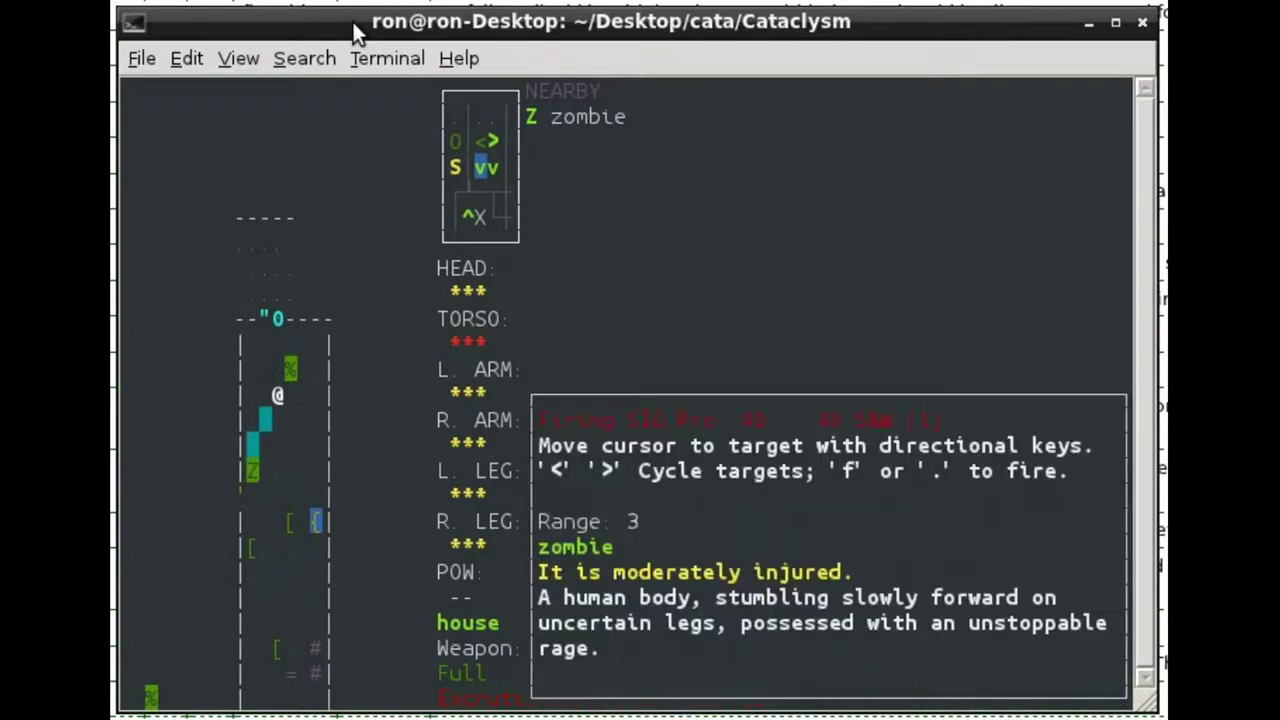
key(f)
key(b)
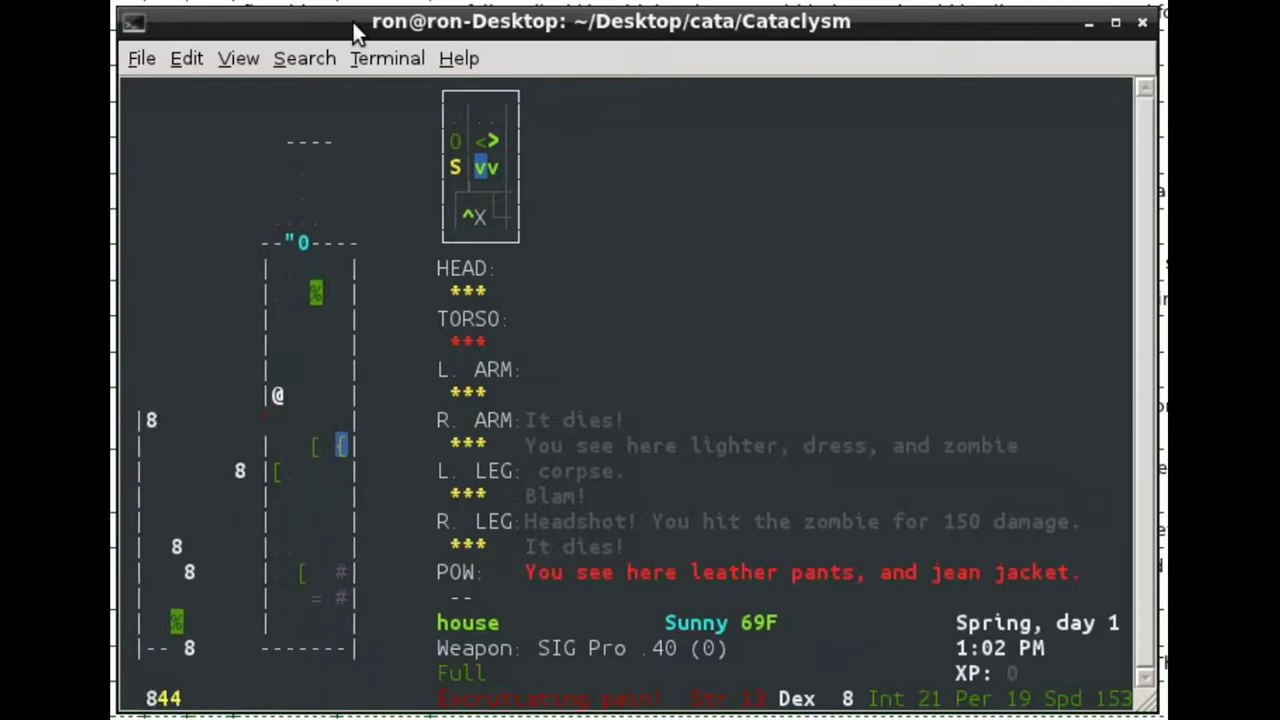
- Move back northeast and north through the house to the tile beside the smashed window in its north wall
key(c)
key(b)
key(u)
key(u)
key(u)
key(k)
key(k)
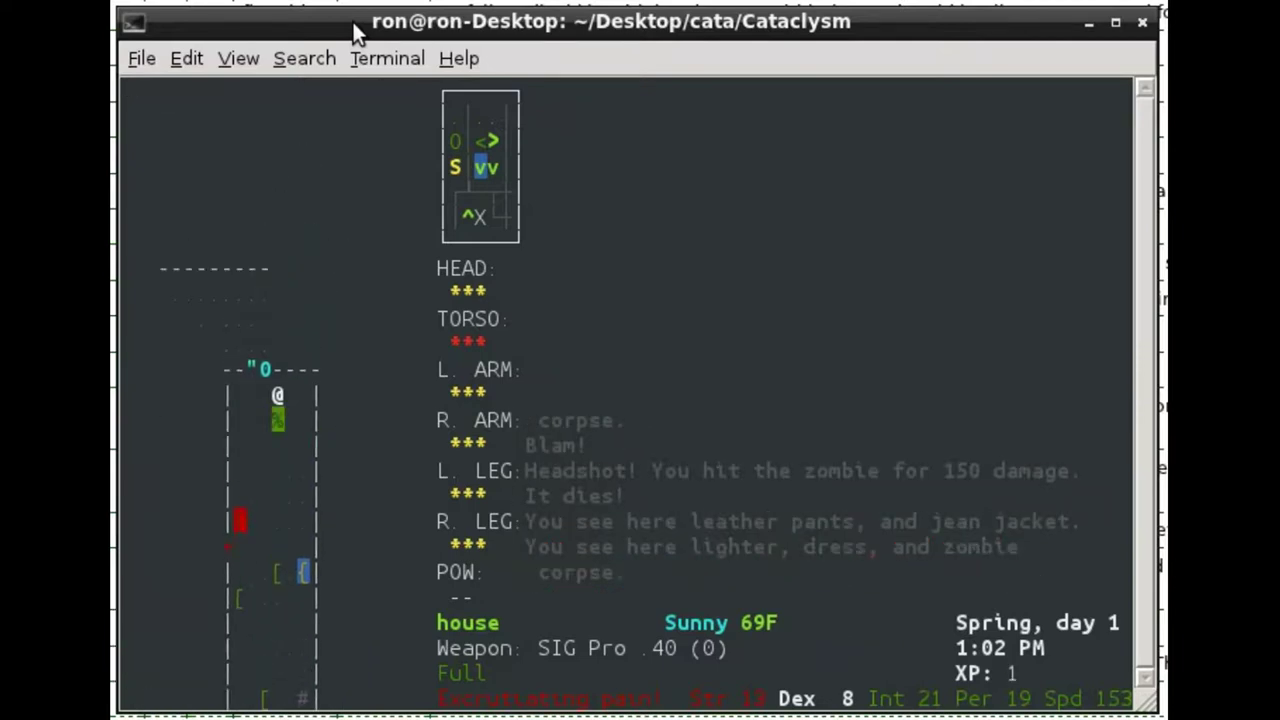
- Climb out through the empty north window, head west along the house's outer wall, and review the inventory
key(asterisk)
key(Down)
key(Down)
key(Down)
key(Return)
key(y)
key(y)
key(h)
key(h)
key(h)
key(h)
key(h)
key(h)
key(i)
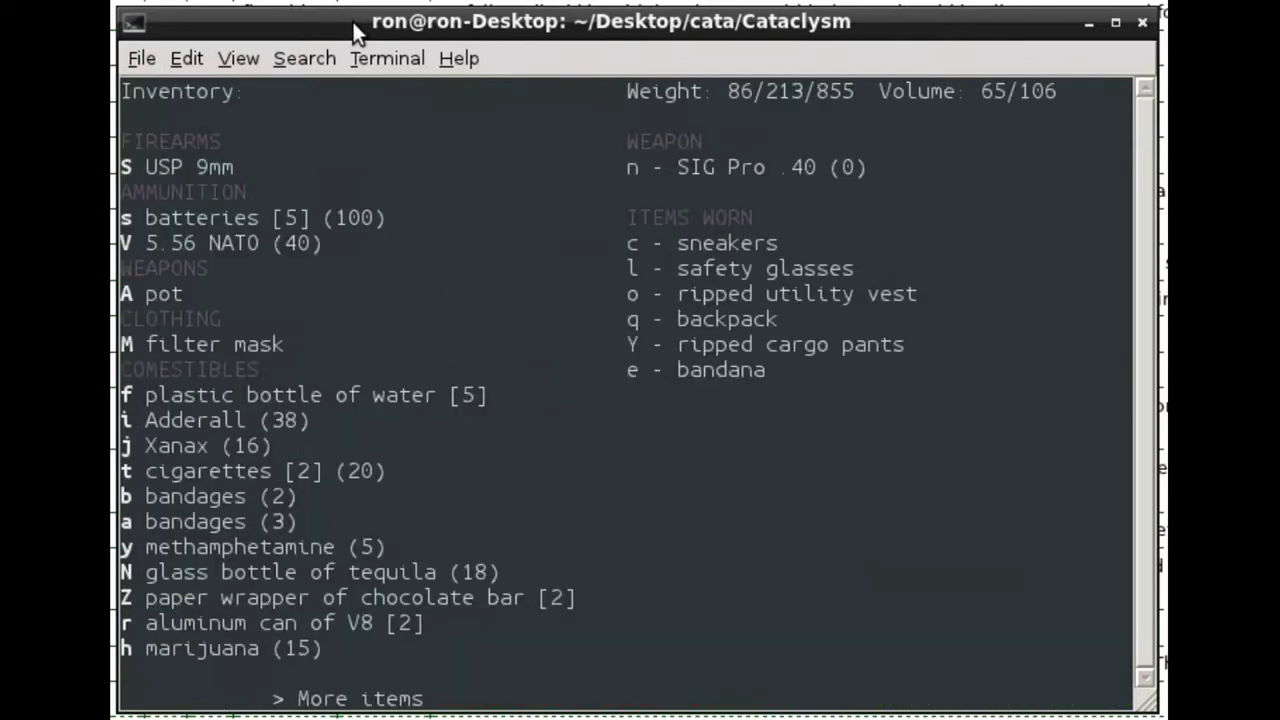
key(Escape)
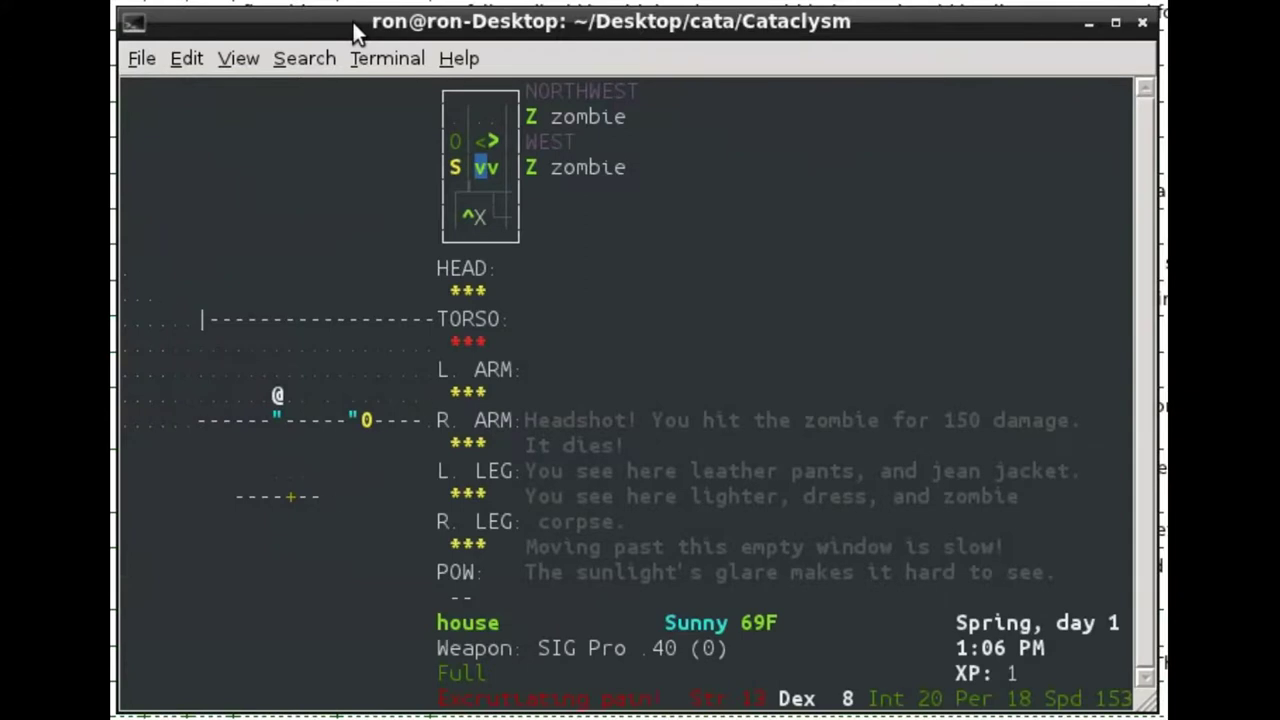
- Walk west onto the road and consult the overworld map for the nearby subway station
key(h)
key(h)
key(h)
key(h)
key(h)
key(h)
key(h)
key(m)
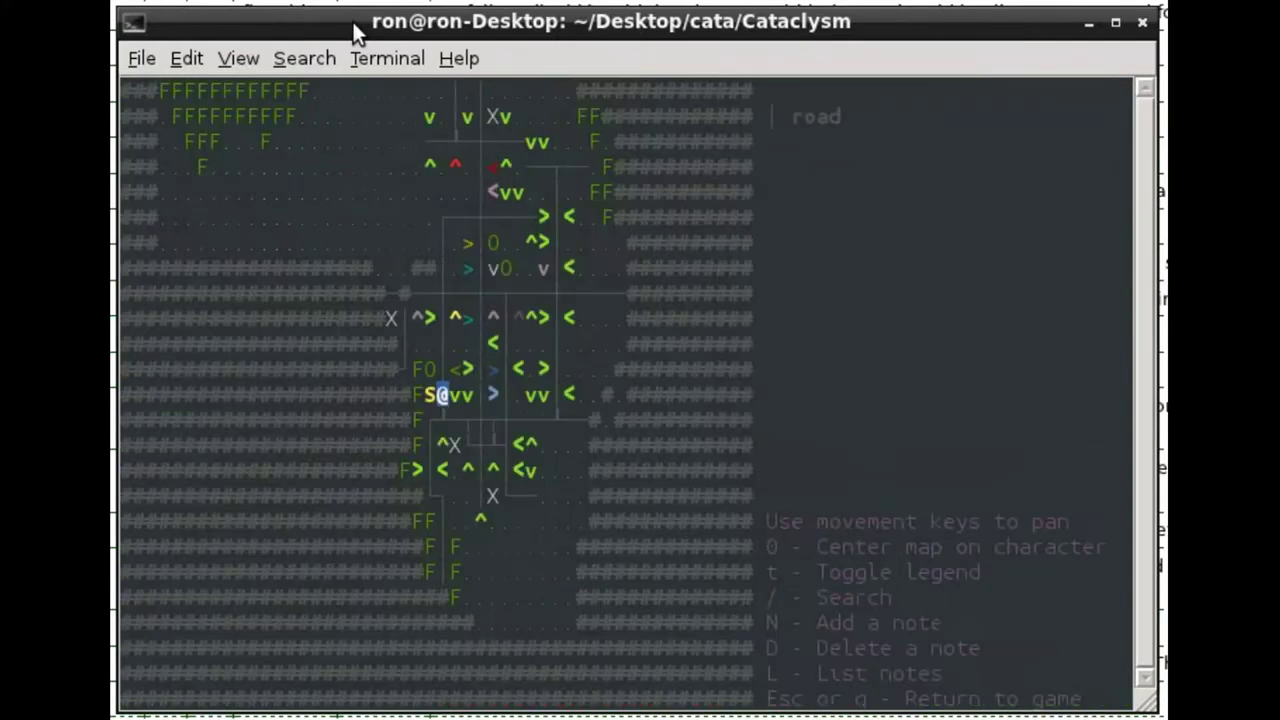
key(Escape)
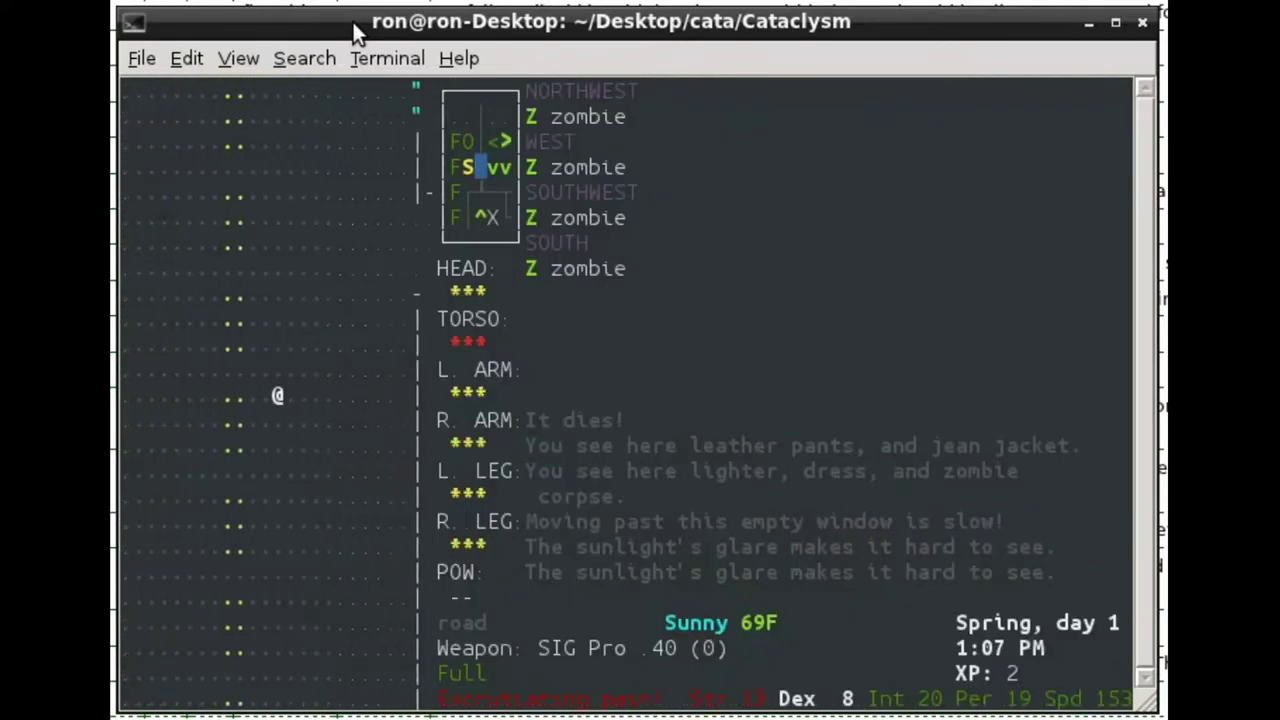
- Cross the road heading west, then southwest toward the subway station
key(h)
key(h)
key(h)
key(h)
key(h)
key(h)
key(h)
key(h)
key(b)
key(b)
key(b)
key(b)
key(b)
key(b)
key(b)
key(b)
- Continue northwest and west to the subway entrance and descend into the underground station
key(h)
key(y)
key(y)
key(y)
key(h)
key(h)
key(h)
key(h)
key(h)
key(h)
key(h)
key(h)
key(h)
key(greater)
key(a)
key(greater)
key(g)
key(greater)
key(greater)
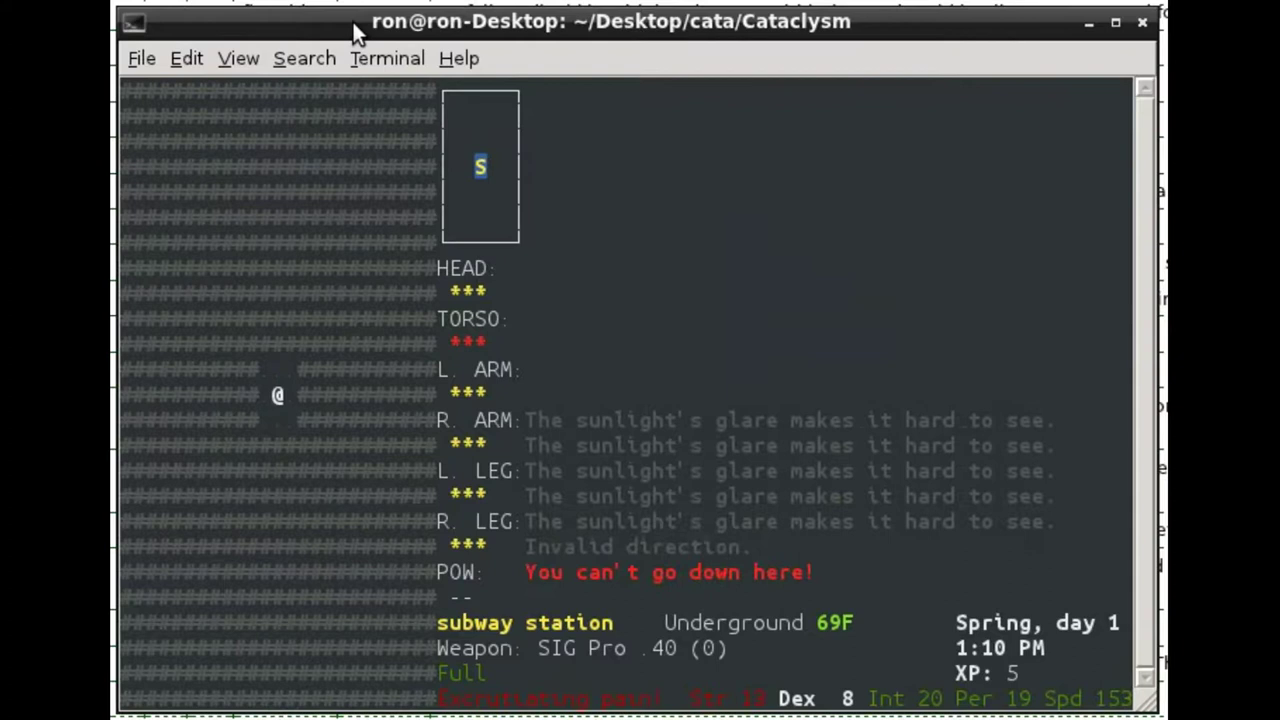
- Turn on the flashlight and wield the hammer in place of the SIG Pro .40
key(a)
key(greater)
key(d)
key(i)
key(w)
key(greater)
key(W)
key(i)
key(greater)
key(Escape)
- Check the underground map, then move northwest and west through the subway station
key(m)
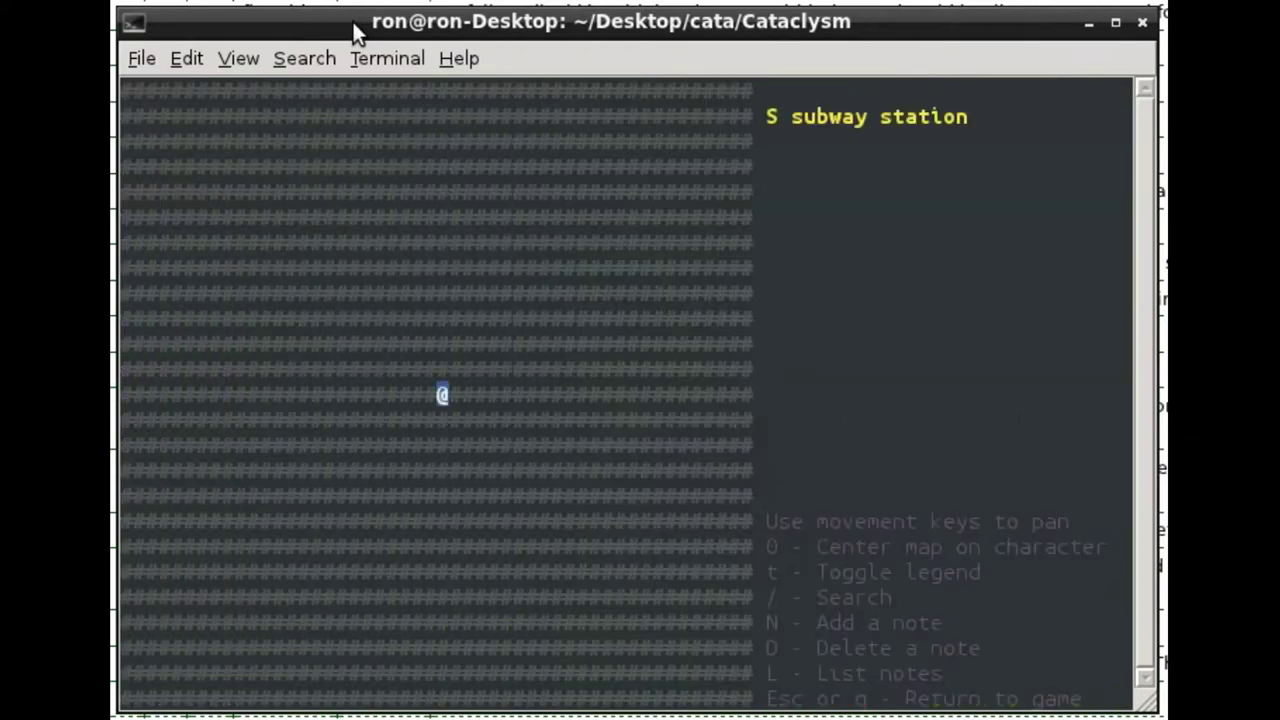
key(Escape)
key(y)
key(y)
key(h)
key(h)
key(h)
key(h)
key(h)
key(j)
key(n)
- Explore northward through the subway station, stepping back and forth to find a way west
key(k)
key(k)
key(k)
key(k)
key(k)
key(k)
key(k)
key(j)
key(j)
key(k)
key(k)
key(j)
- Travel west out of the station along the subway tunnel
key(h)
key(h)
key(h)
key(h)
key(h)
key(h)
key(h)
key(h)
key(h)
key(h)
key(h)
key(h)
key(h)
key(h)
key(h)
key(h)
key(h)
key(h)
key(h)
key(h)
- Check the map again and shift position within the subway tunnel
key(k)
key(l)
key(j)
key(j)
key(m)
key(Escape)
key(a)
key(greater)
key(u)
key(2)
key(k)
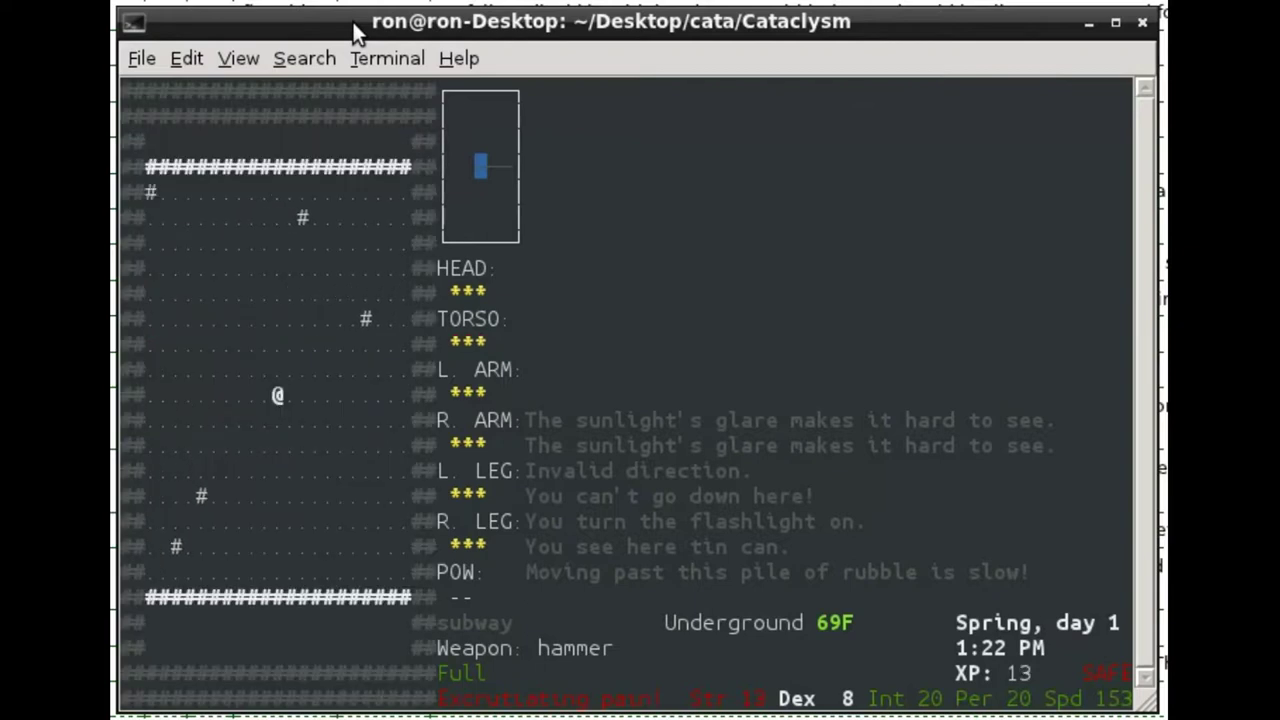
- Travel west along the subway tunnel, sidestepping one tile north near the start
key(h)
key(k)
key(h)
key(h)
key(h)
key(h)
key(h)
key(h)
key(h)
key(h)
key(h)
key(h)
key(h)
key(h)
key(h)
key(h)
key(h)
key(h)
key(h)
key(h)
key(h)
key(h)
key(h)
key(h)
key(h)
- Head northwest and north off the subway tunnel into the cavern's narrow passage
key(y)
key(y)
key(y)
key(y)
key(y)
key(y)
key(y)
key(k)
key(k)
key(k)
key(k)
key(u)
key(u)
key(y)
- Step back and forth between southeast and northwest in the cavern passage
key(n)
key(n)
key(y)
key(y)
key(n)
key(y)
- Try to sleep in the cavern, and look through the usable items without using one
key($)
key(Y)
key(a)
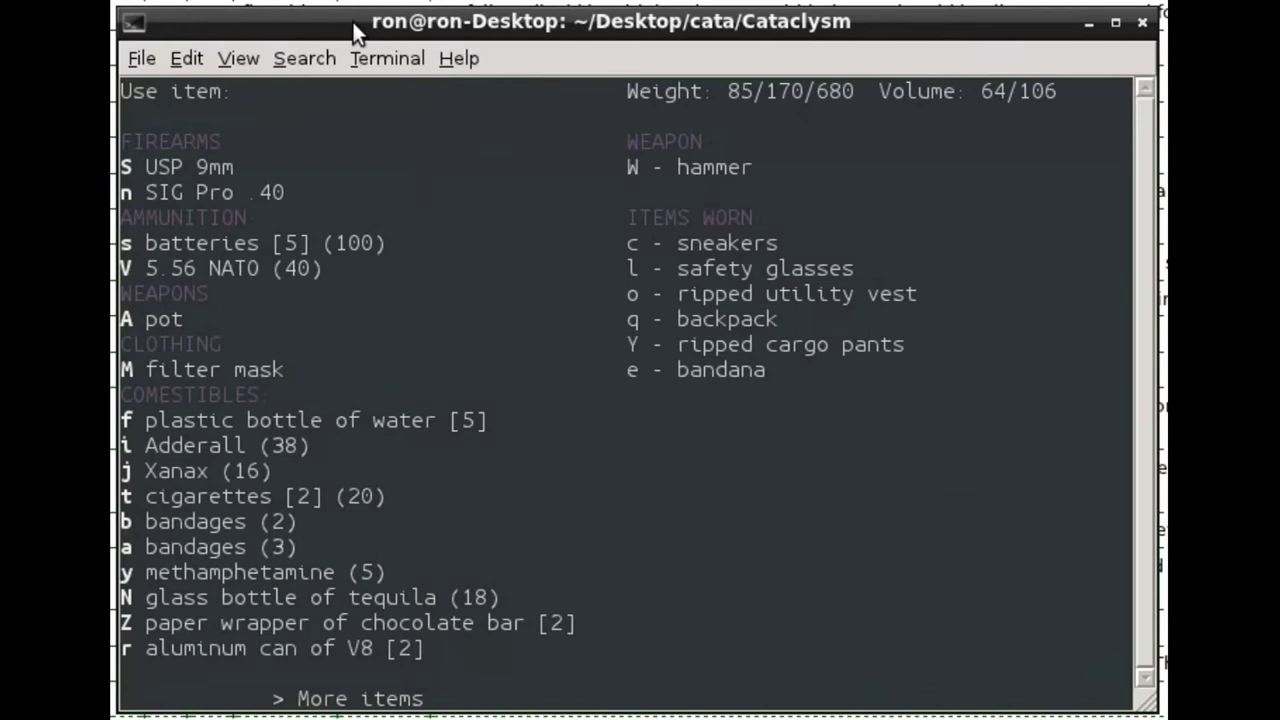
key(>)
key(space)
- Eat the meat sandwich and drop its empty paper wrapper
key(E)
key(greater)
key(k)
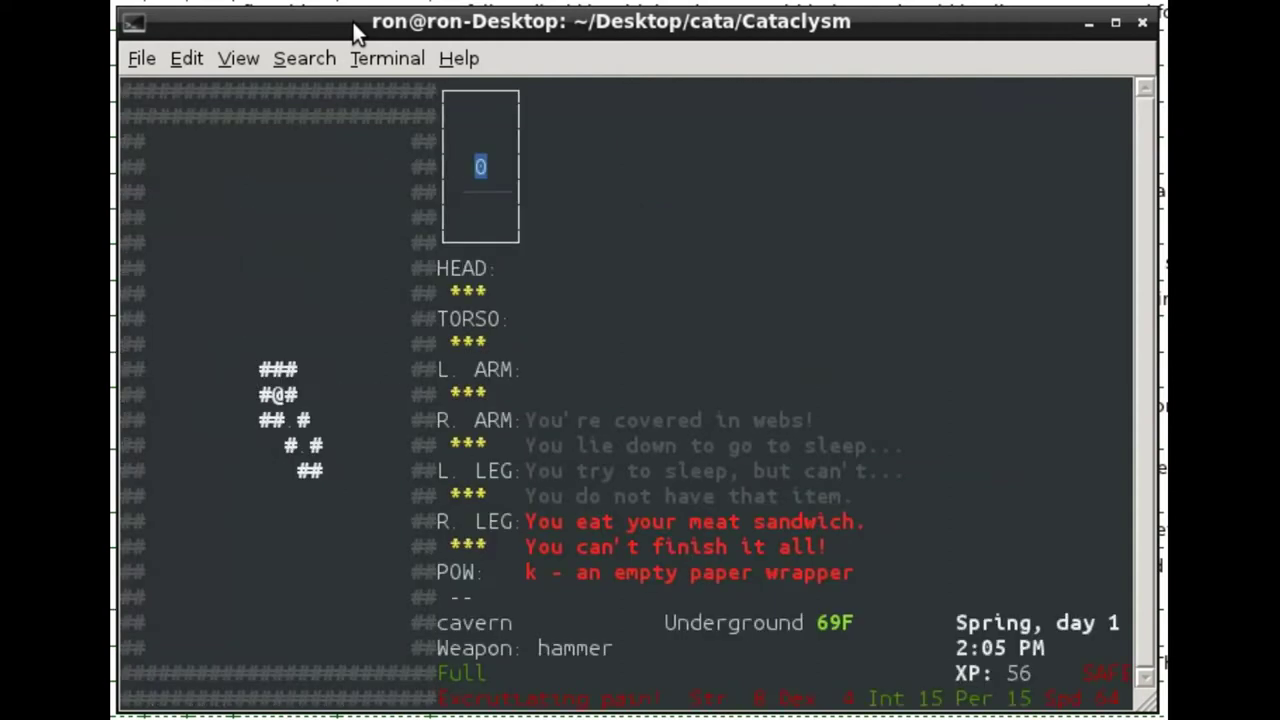
key(D)
key(k)
key(Return)
- Look through both pages of usable items in the inventory
key(a)
key(greater)
key(less)
key(greater)
key(H)
- Wait two turns in the cavern and bring up the items available to consume
key(period)
key(period)
key(E)
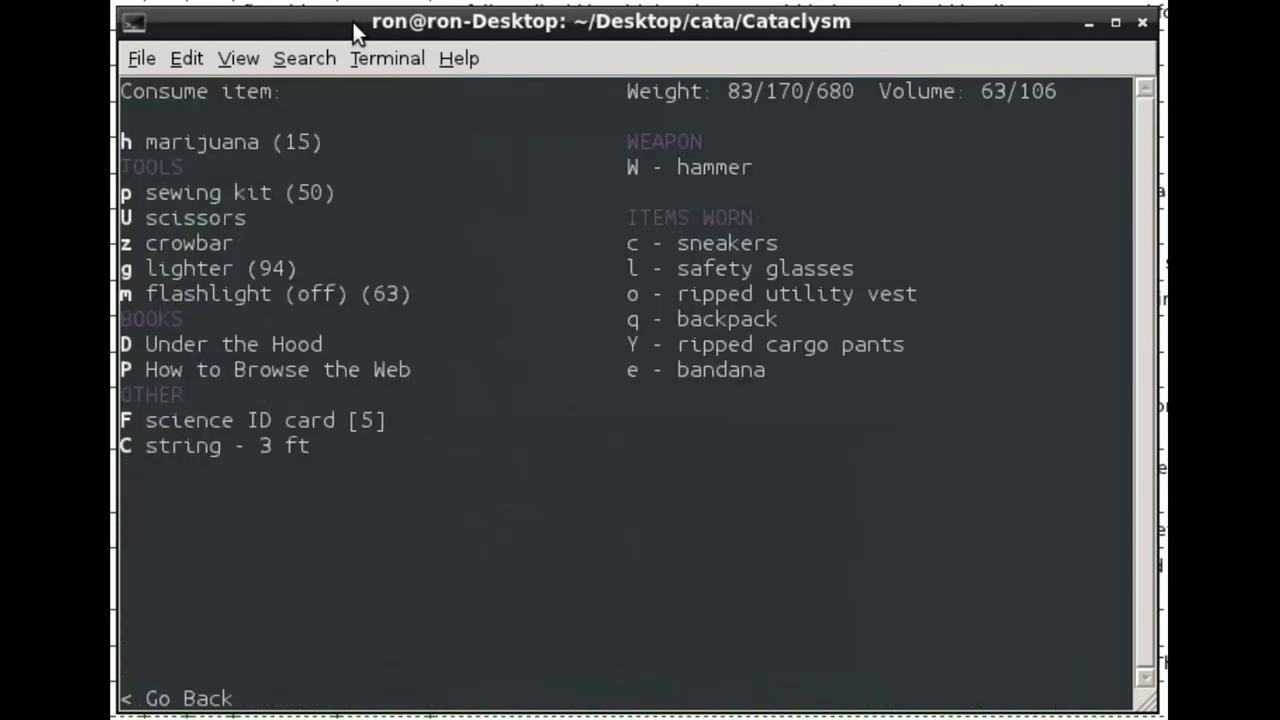